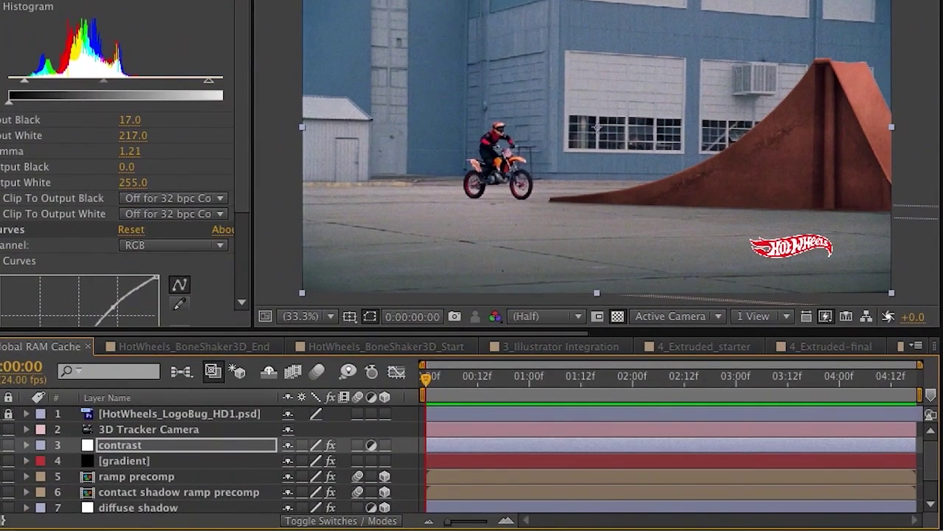
Preview the motorbike ramp footage, darkening it with gamma lowered to 0.70.
key("space")
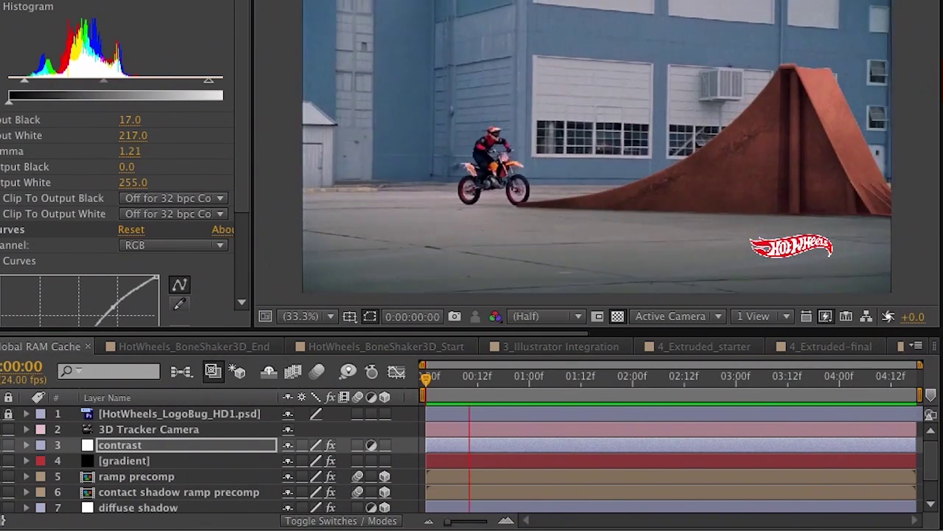
key("space")
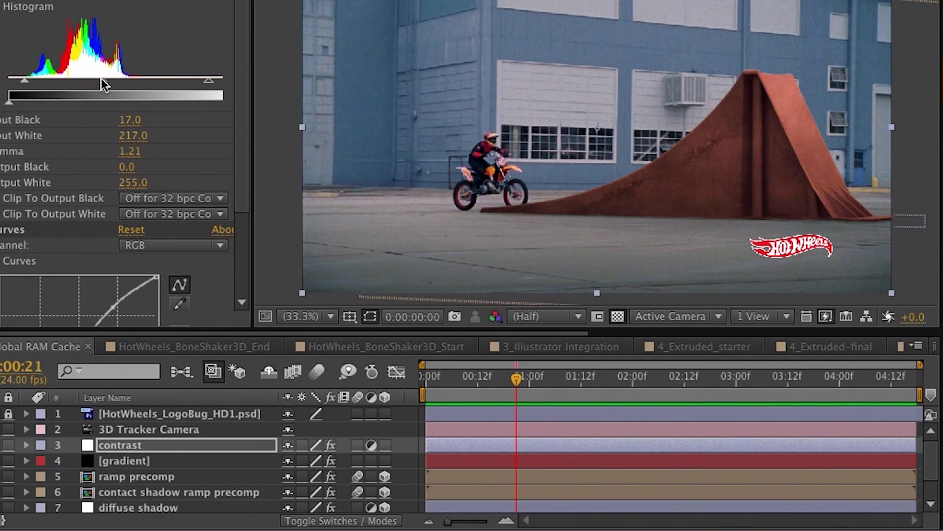
left_click_drag(105, 80, 145, 85)
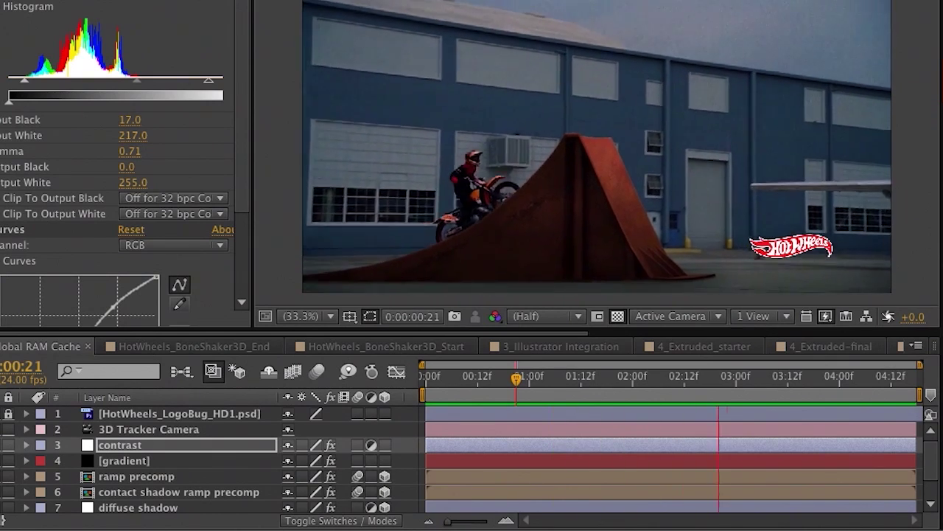
key("space")
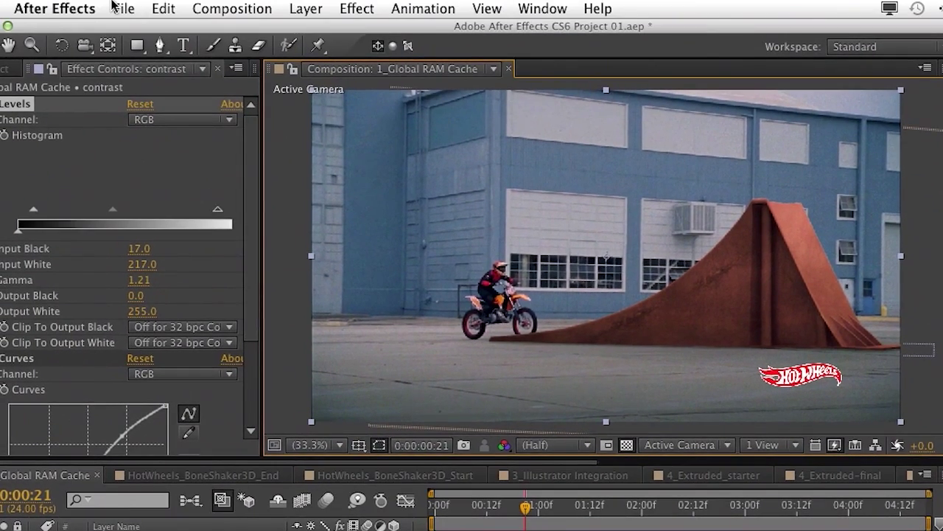
Close the motorbike project without saving and purge all memory.
left_click(118, 8)
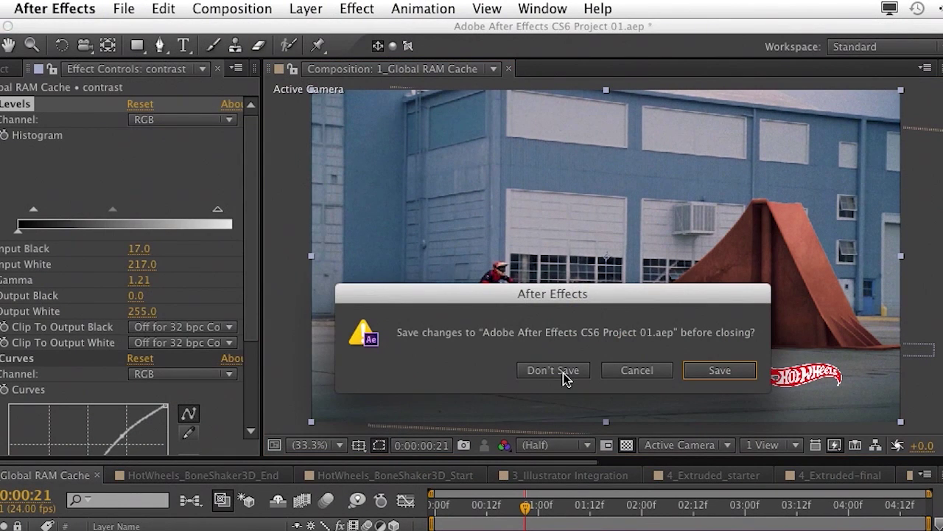
left_click(566, 376)
left_click(164, 8)
mouse_move(287, 350)
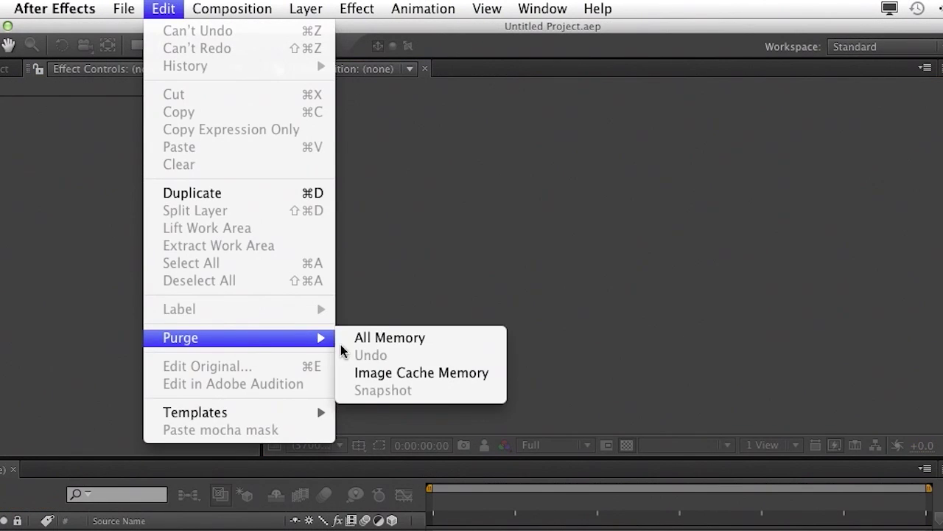
left_click(368, 342)
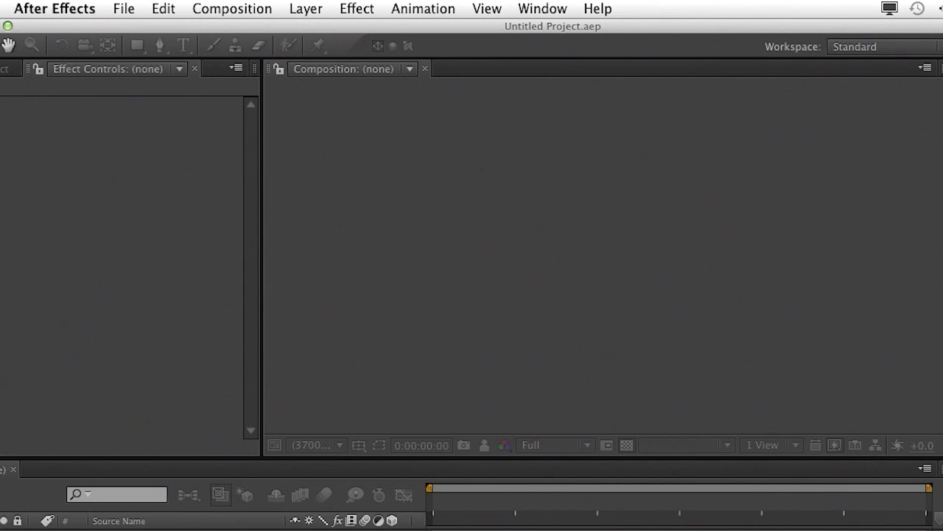
Reopen Adobe After Effects CS6 Project 01.aep from the recent projects list.
left_click(124, 8)
mouse_move(221, 66)
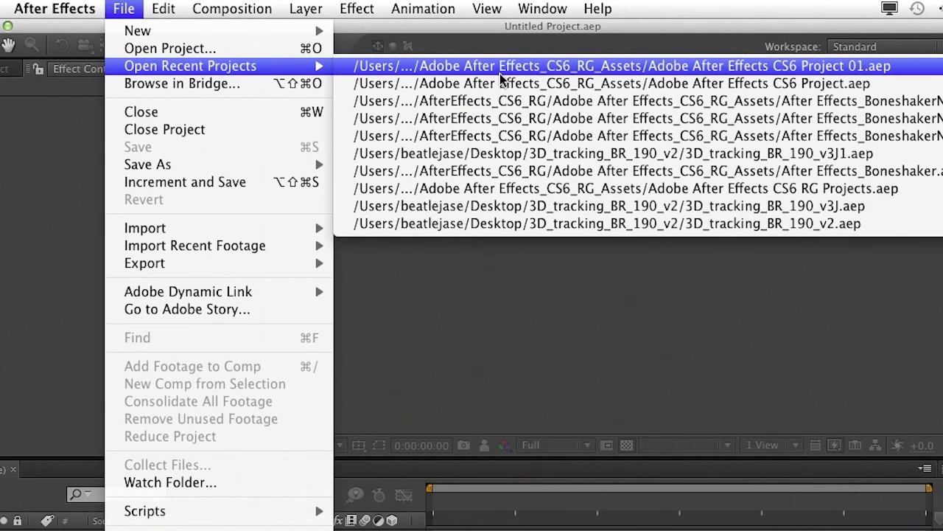
left_click(545, 70)
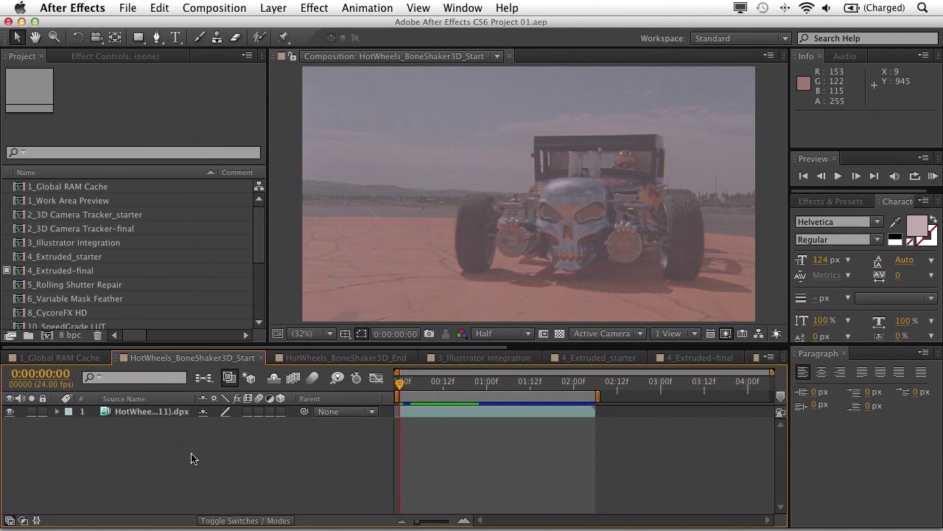
key("space")
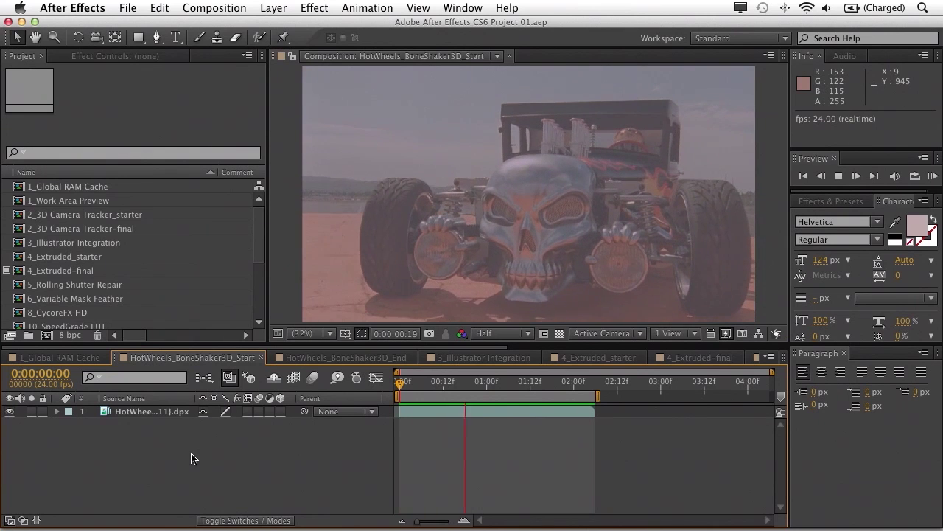
key("space")
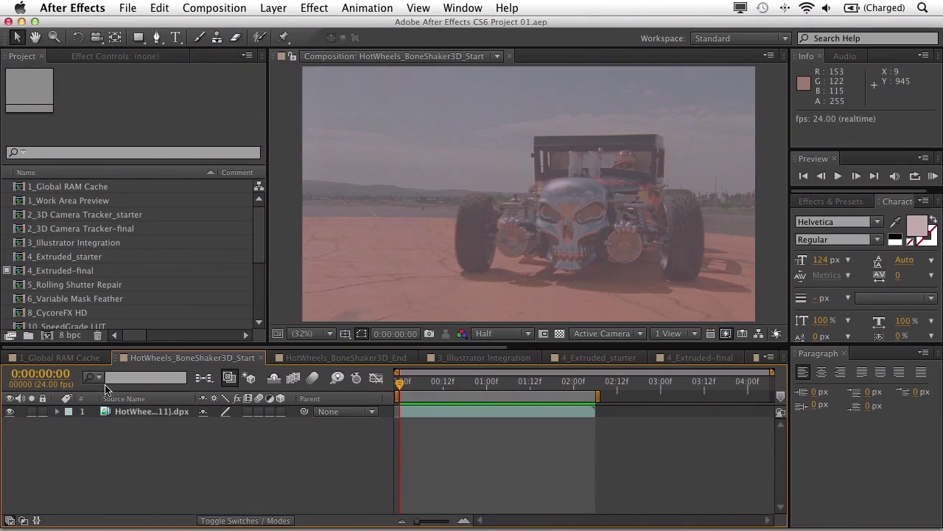
Apply the 3D Camera Tracker to the hot-rod footage and play back its solved track points.
right_click(132, 412)
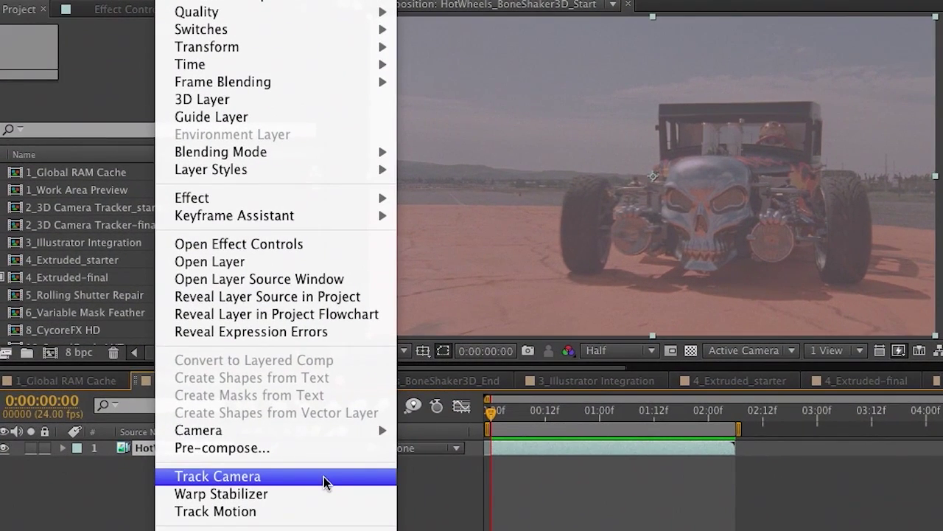
left_click(327, 482)
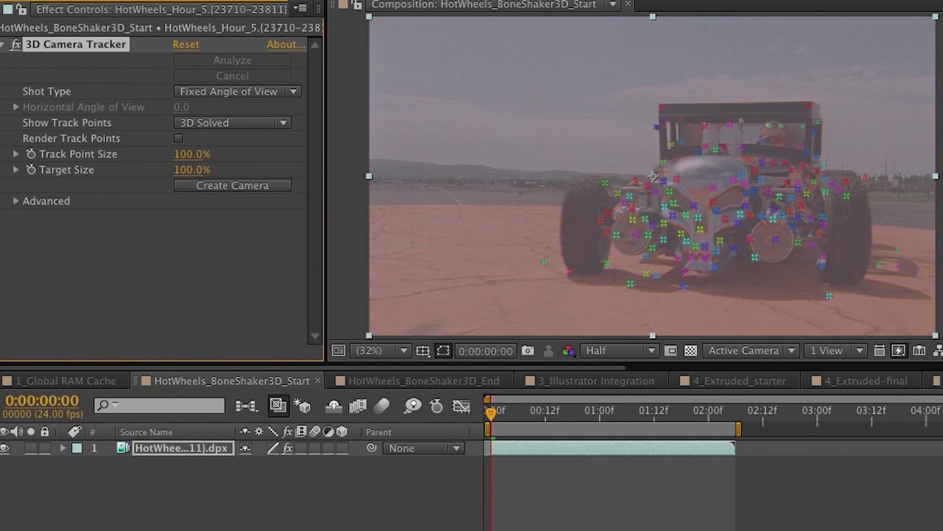
key("F2")
left_click(207, 445)
key("space")
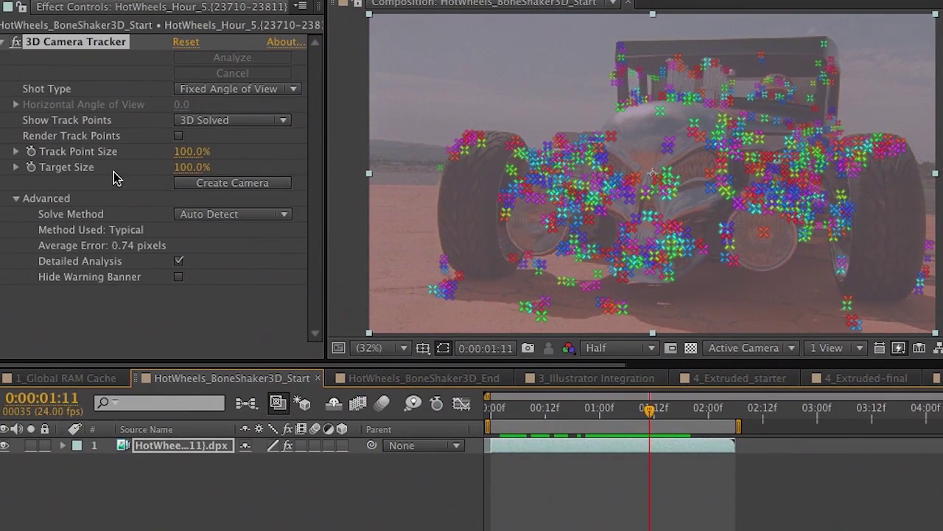
Set tracker target size to 23%, pick two roof track points, and create text and camera.
left_click_drag(181, 170, 151, 171)
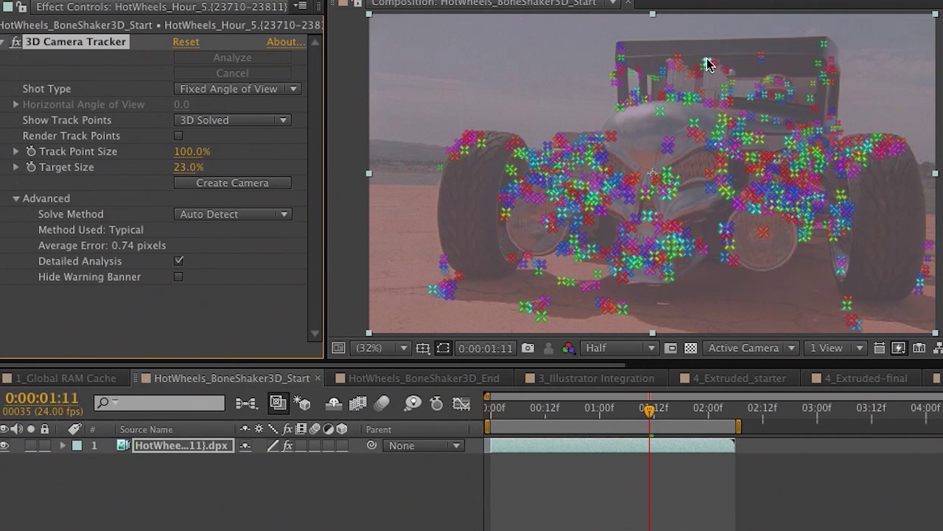
left_click(620, 49)
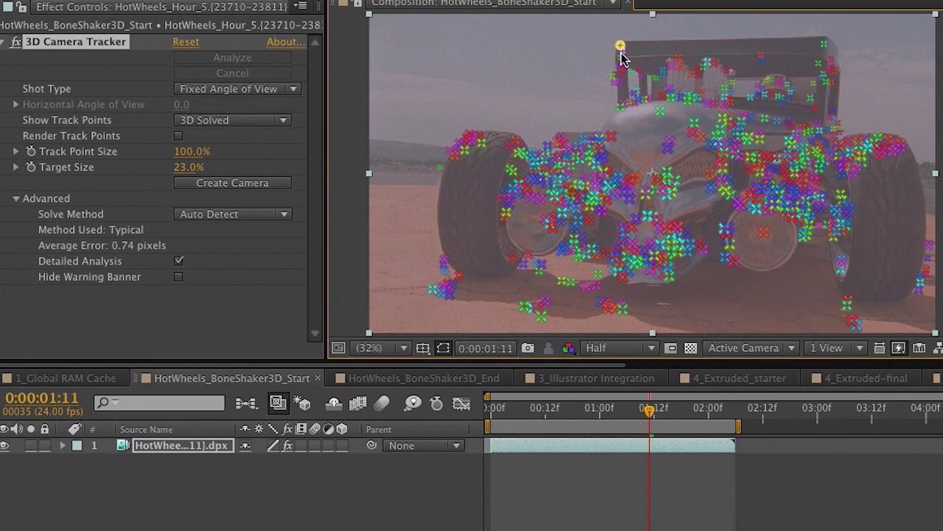
left_click(824, 46, "shift")
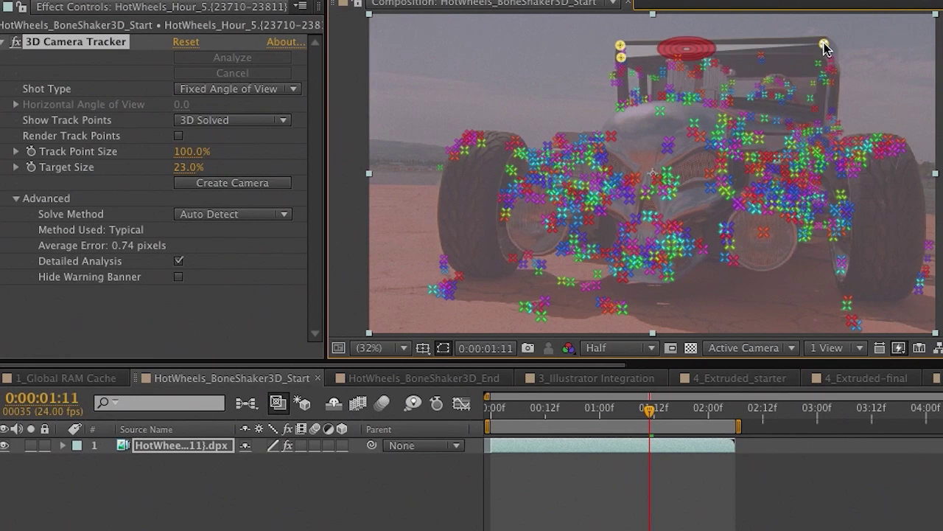
right_click(693, 50)
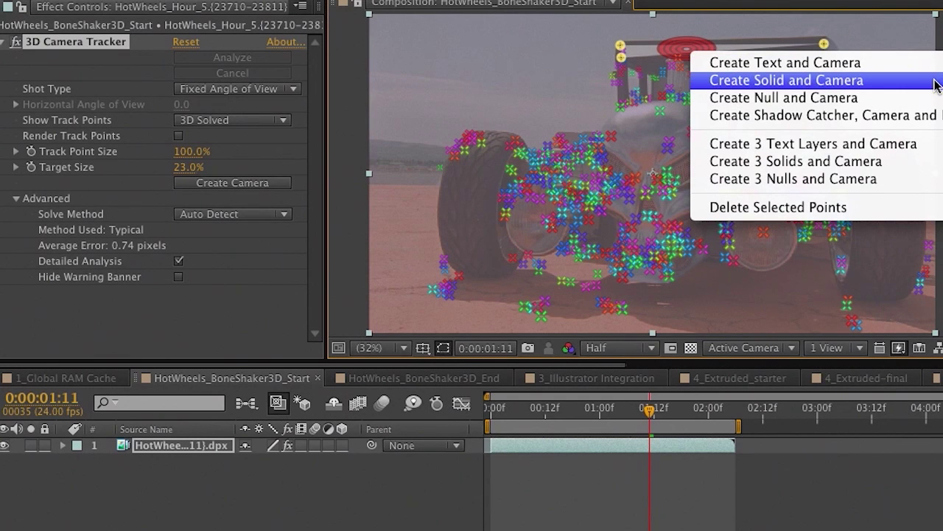
left_click(850, 65)
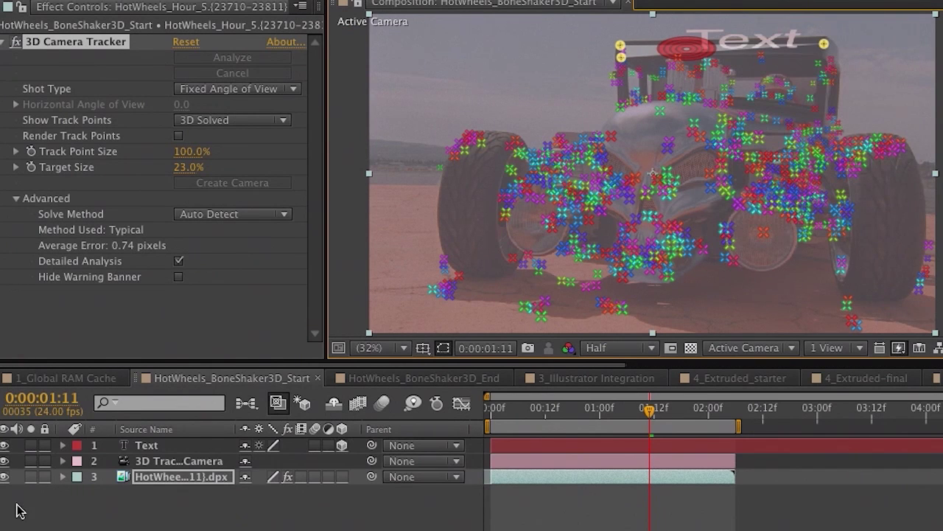
Change the text to Boneshaker, scale it to 58.3% and set X Rotation to -93°.
left_click(149, 448)
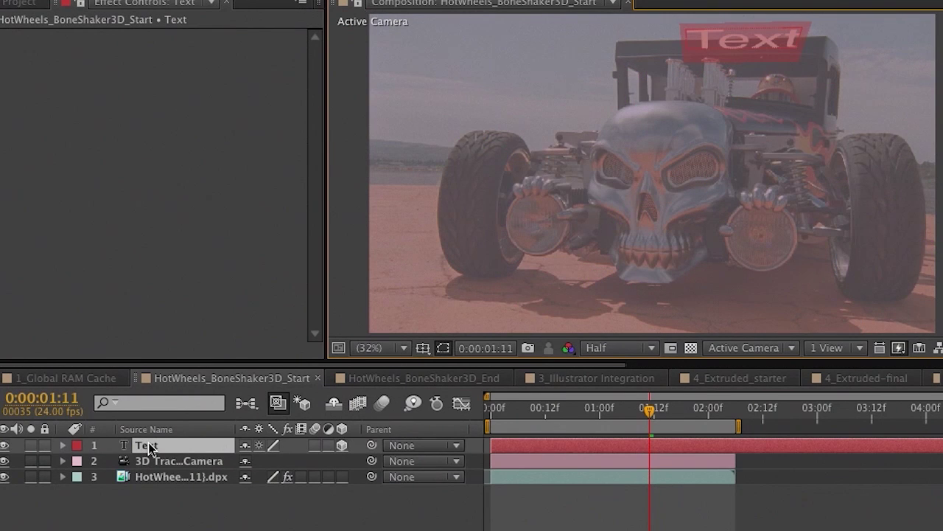
type("Bonesha")
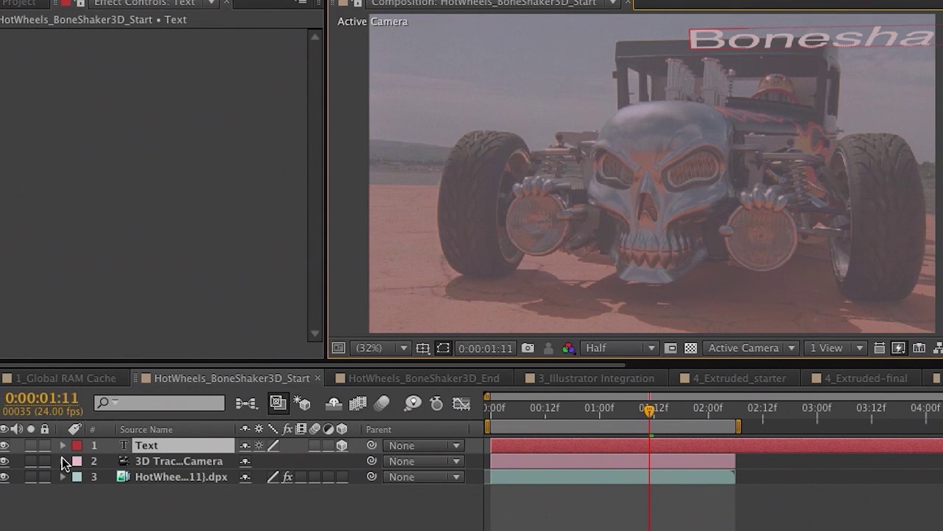
left_click(63, 445)
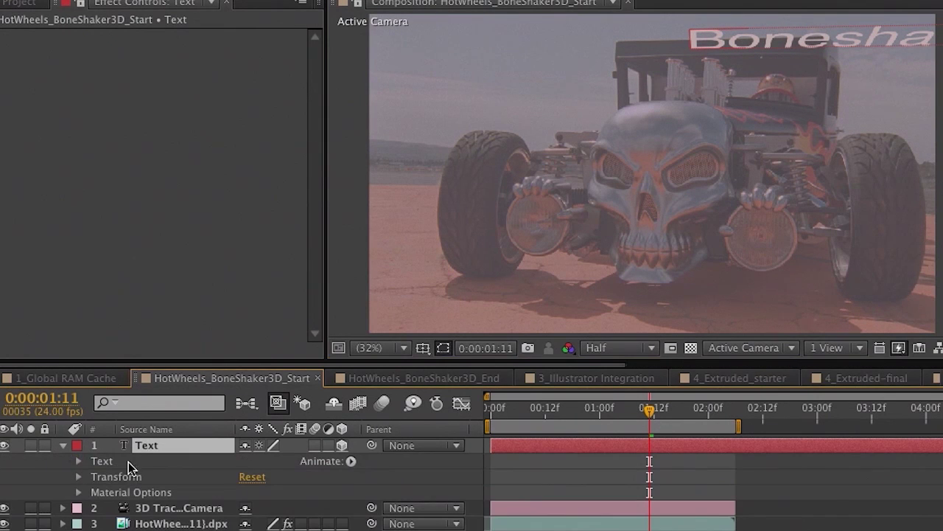
left_click(78, 477)
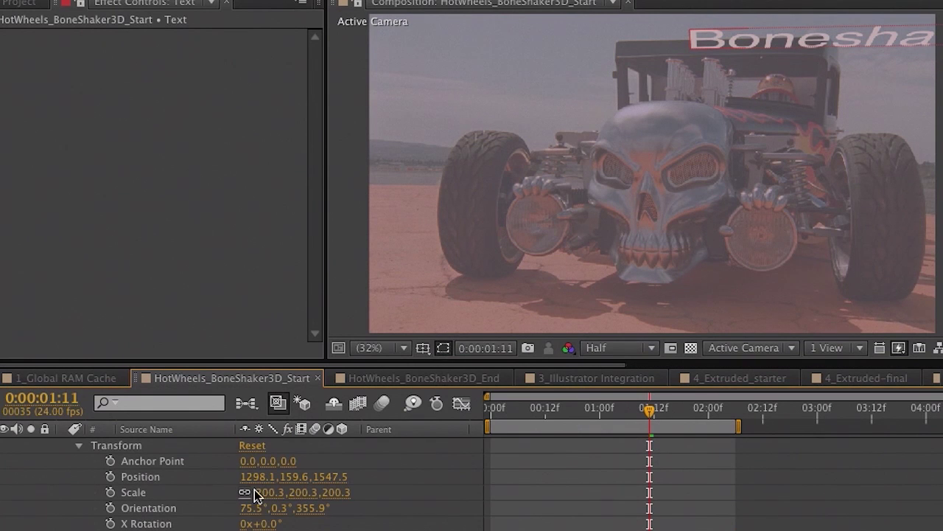
left_click_drag(258, 492, 164, 493)
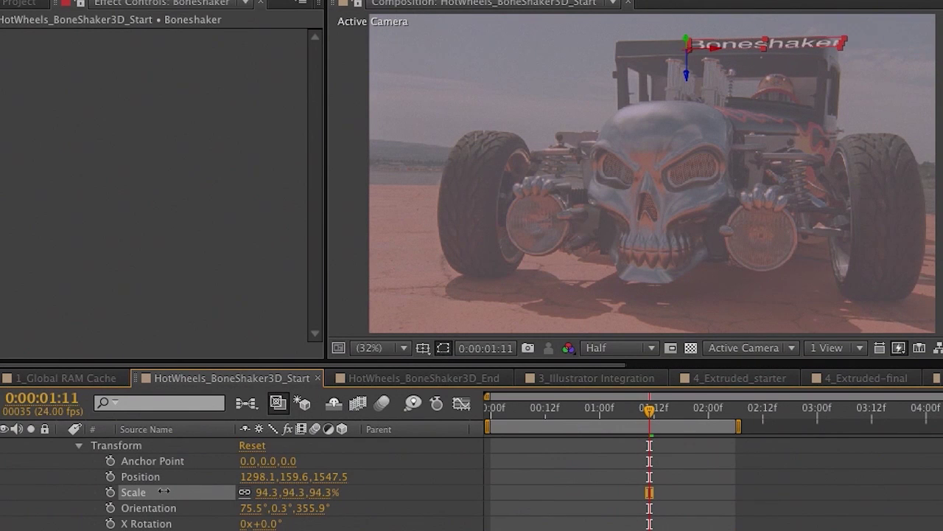
left_click_drag(267, 525, 175, 507)
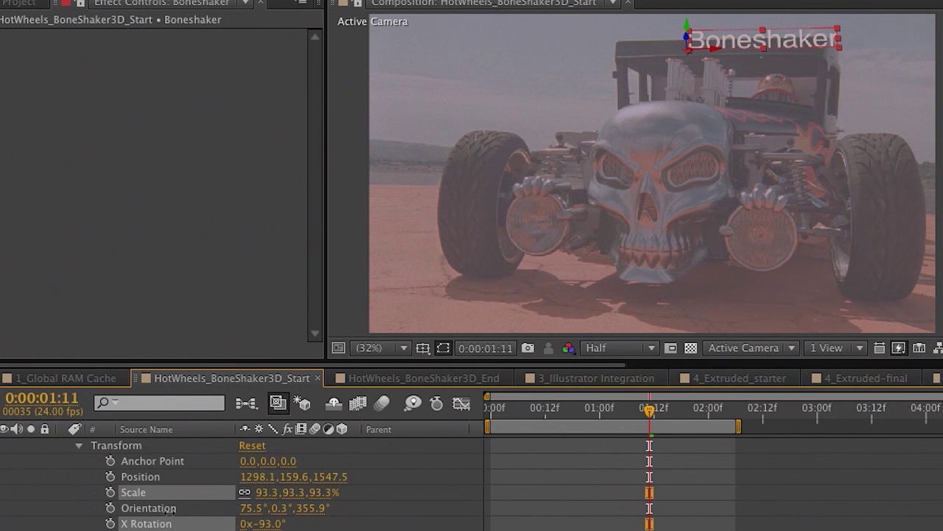
left_click(176, 519)
left_click_drag(260, 492, 232, 493)
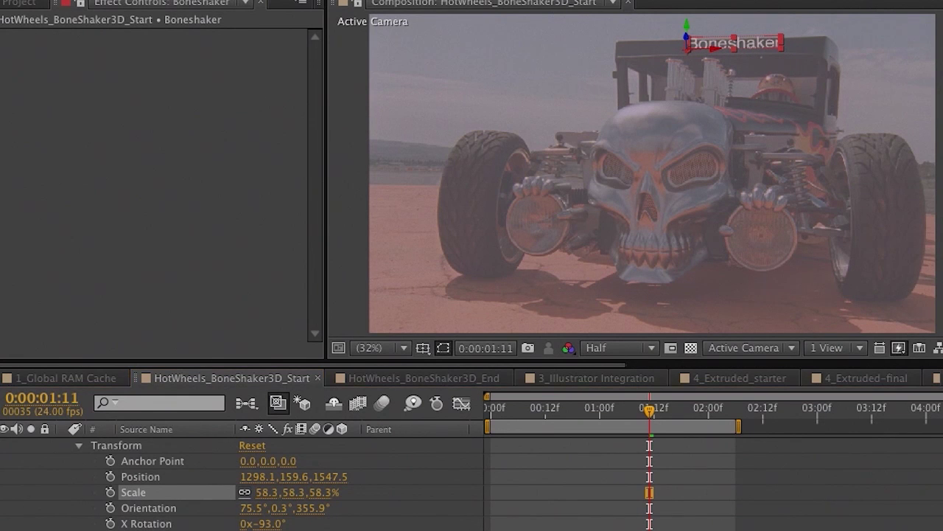
Nudge the text onto the roof, check its tracking, and open HotWheels_BoneShaker3D_End.
left_click_drag(720, 43, 699, 46)
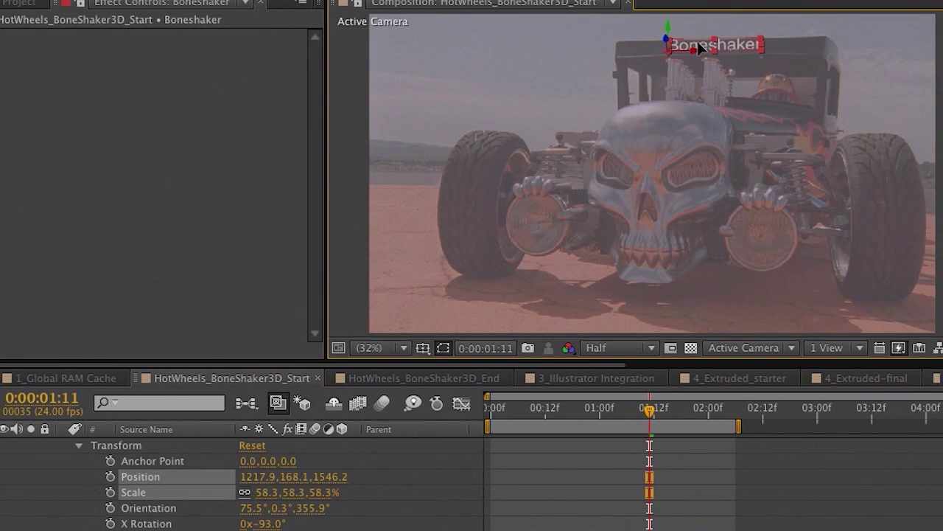
left_click_drag(639, 418, 482, 428)
left_click(427, 378)
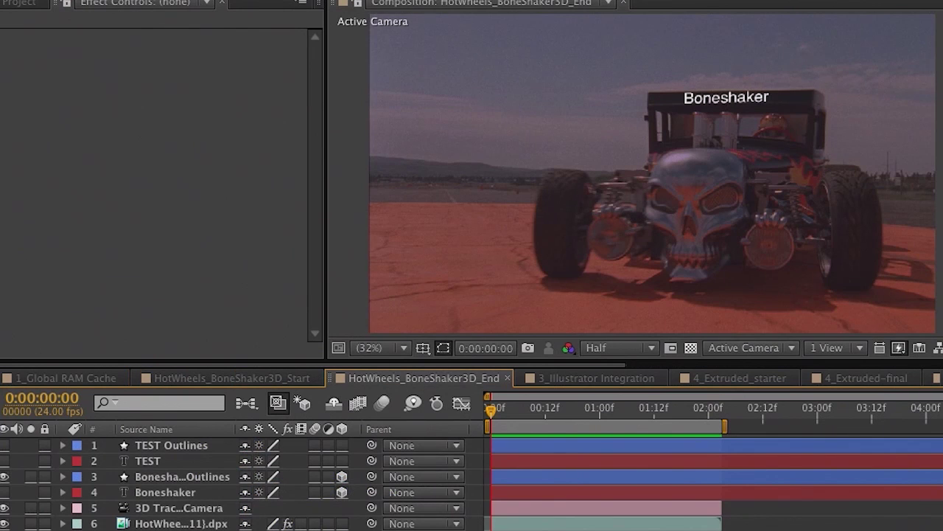
Play back the finished HotWheels_BoneShaker3D_End composition.
key("space")
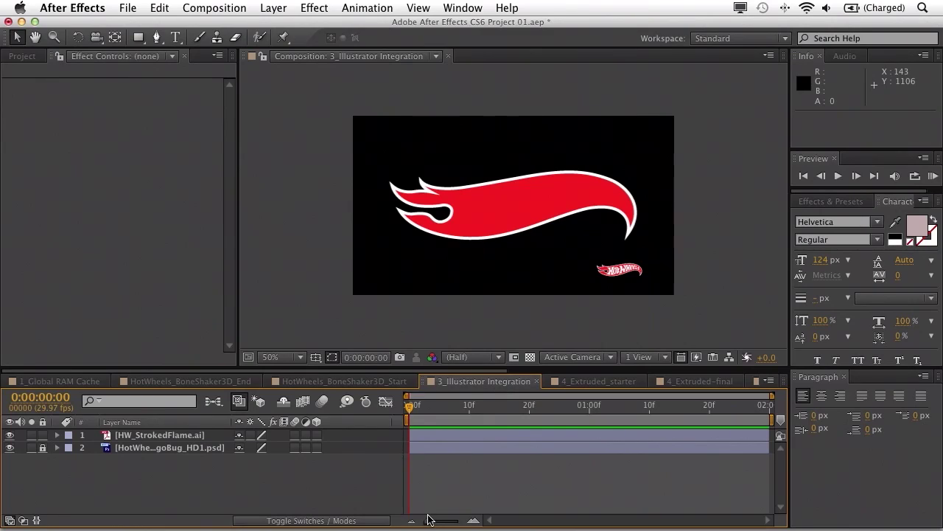
Convert the Illustrator flame to a shape layer with red fill and a 17 px white outline.
right_click(139, 438)
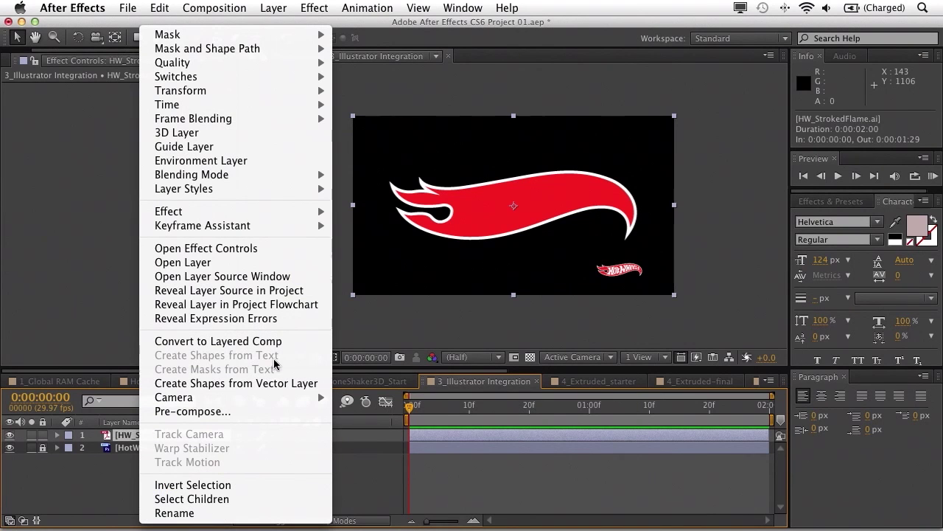
left_click(233, 386)
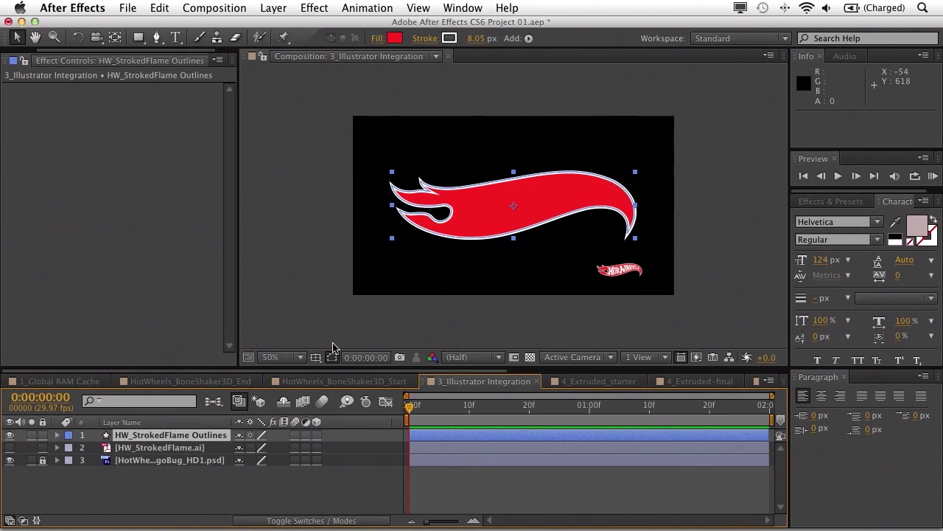
left_click(395, 39)
mouse_move(575, 281)
left_mouse_down()
mouse_move(576, 352)
mouse_move(578, 275)
left_mouse_up()
left_click(699, 299)
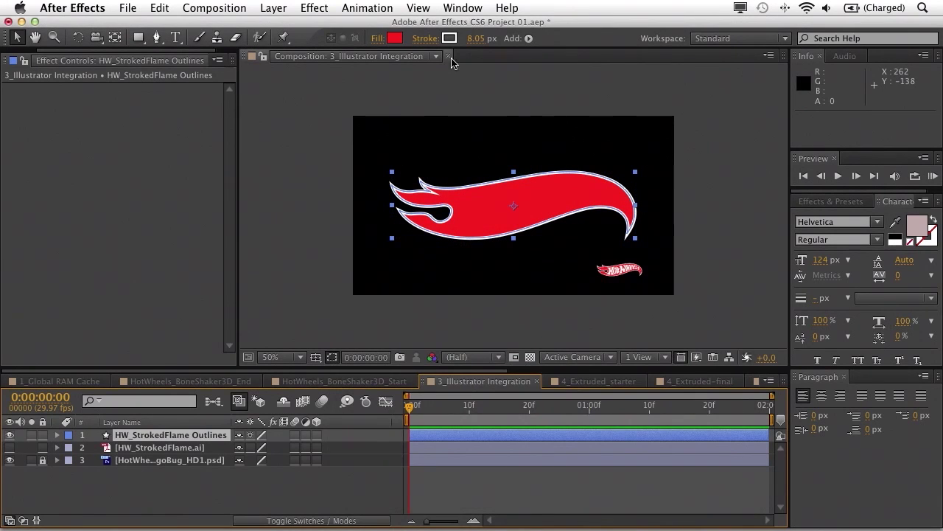
mouse_move(480, 39)
left_mouse_down()
mouse_move(502, 39)
mouse_move(478, 42)
left_mouse_up()
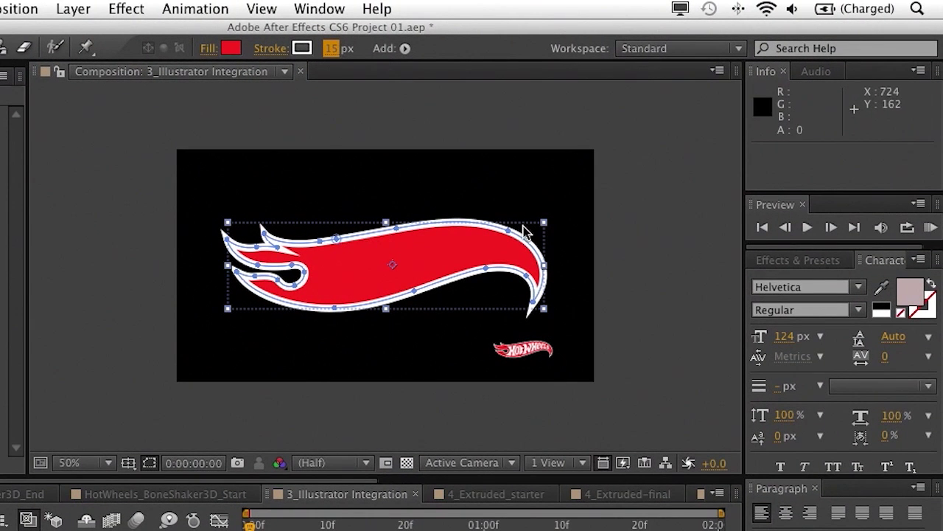
Try reshaping the flame outline, undo the edits, and open 4_Extruded_starter.
left_click_drag(319, 249, 294, 213)
left_click_drag(402, 229, 385, 202)
left_click_drag(477, 221, 486, 173)
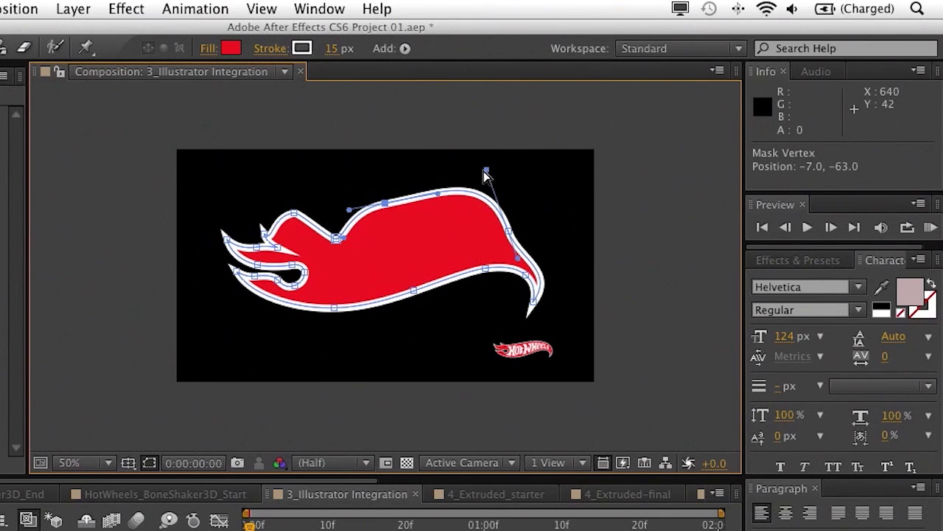
key("super+z")
key("super+z")
key("super+z")
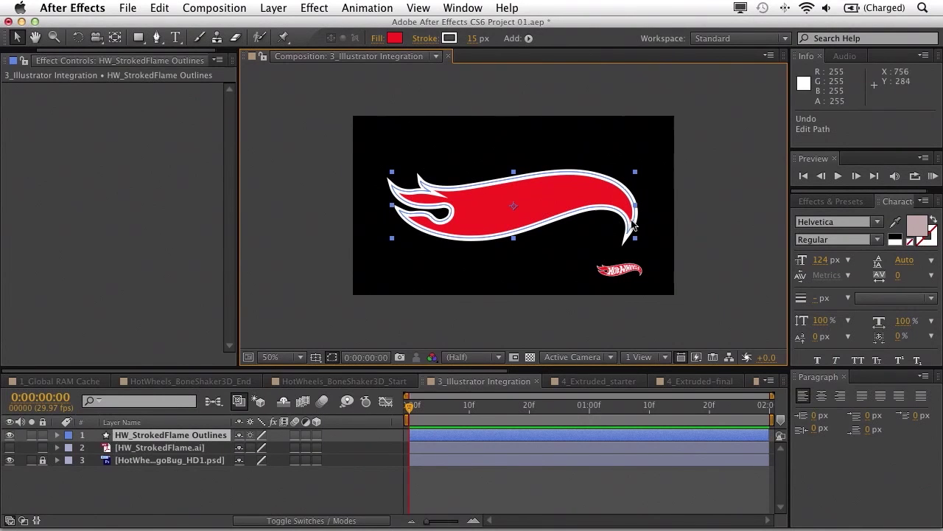
left_click(579, 381)
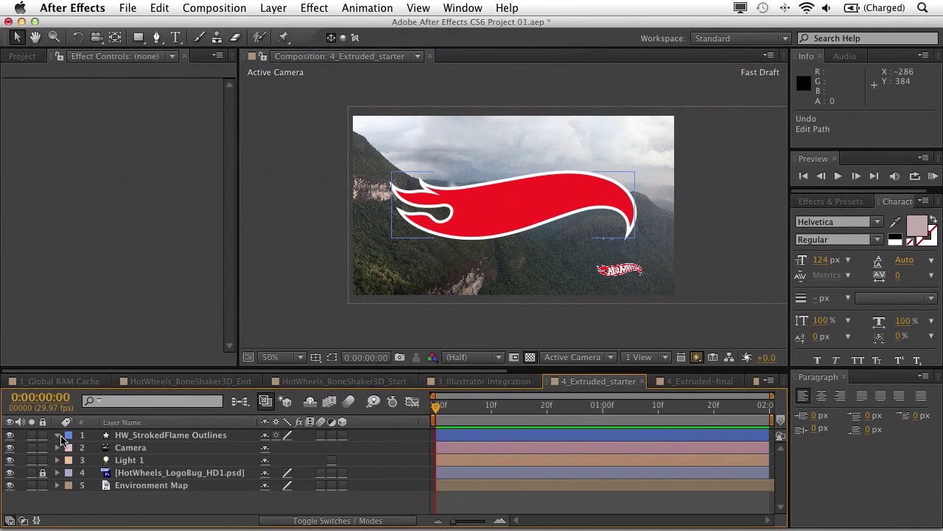
Make the HW_StrokedFlame Outlines layer 3D and reveal its Transform properties.
left_click(58, 435)
left_click(342, 435)
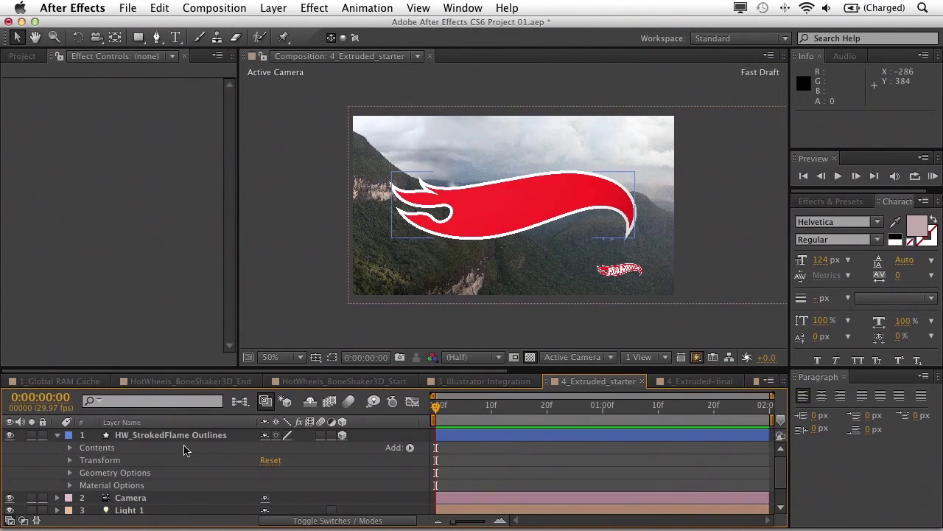
left_click(69, 460)
scroll(140, 456, "down", 1)
Tilt the flame to X Rotation 14° and Y Rotation -23°.
mouse_move(278, 461)
left_mouse_down()
mouse_move(317, 460)
mouse_move(280, 460)
left_mouse_up()
mouse_move(782, 473)
left_mouse_down()
mouse_move(784, 502)
mouse_move(781, 480)
left_mouse_up()
scroll(604, 461, "down", 2)
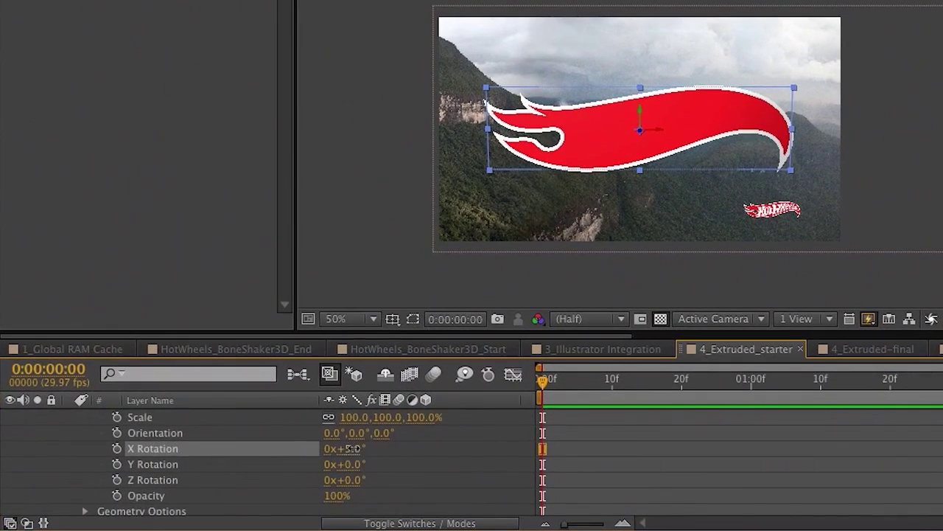
left_click_drag(309, 457, 313, 457)
left_click_drag(296, 470, 339, 462)
left_click(521, 468)
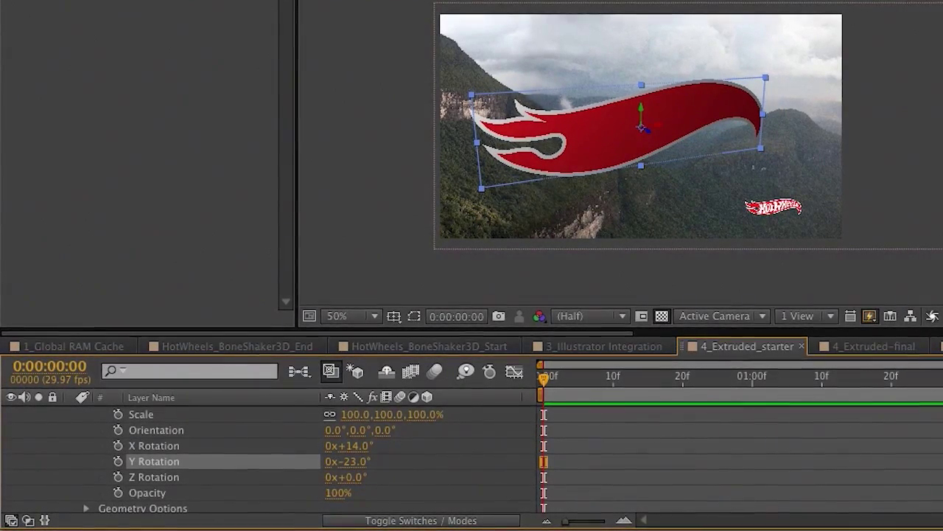
scroll(148, 457, "down", 3)
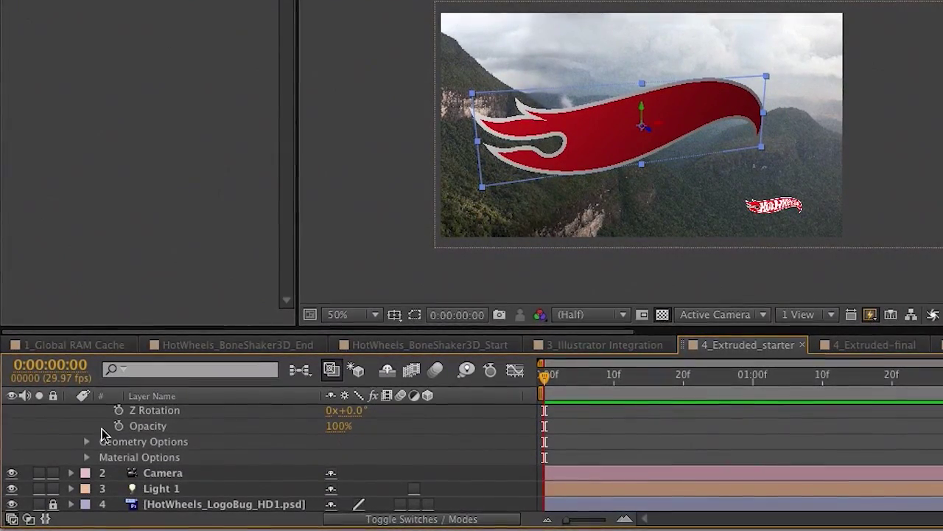
left_click(87, 440)
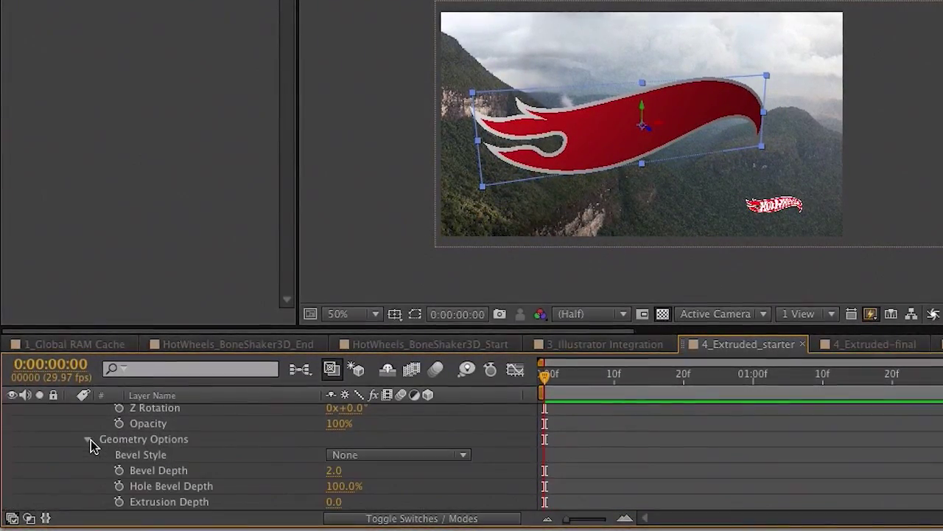
Set a Concave bevel with Bevel Depth 4.0, Extrusion Depth 58.0, and a thicker white stroke.
left_click(383, 454)
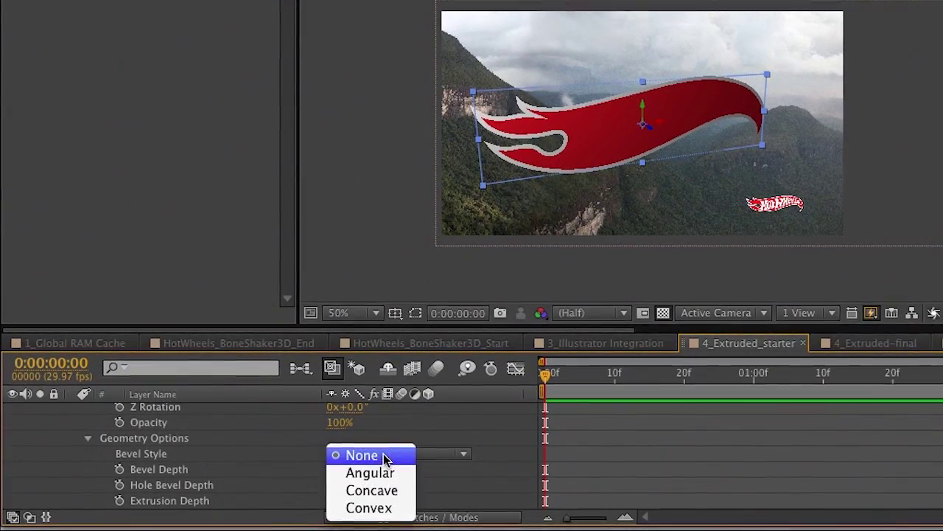
left_click(407, 492)
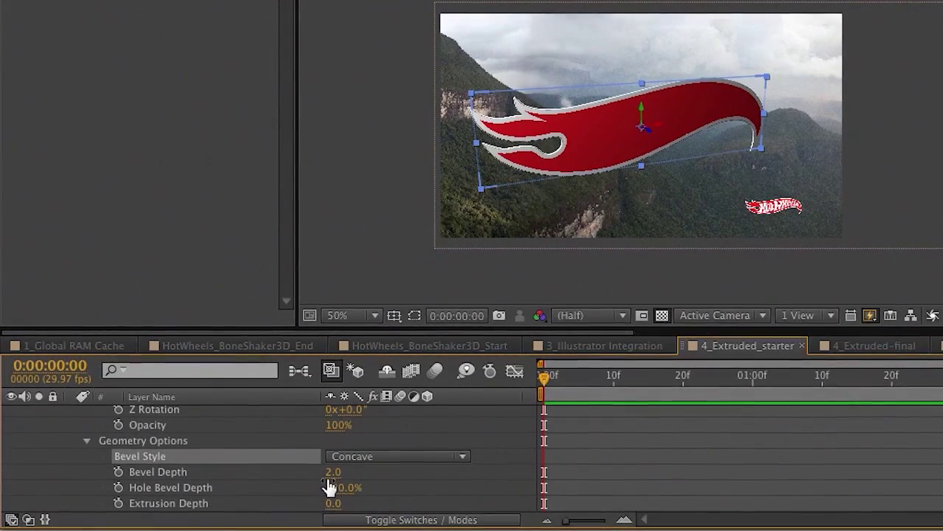
left_click_drag(332, 472, 424, 474)
left_click_drag(390, 474, 402, 475)
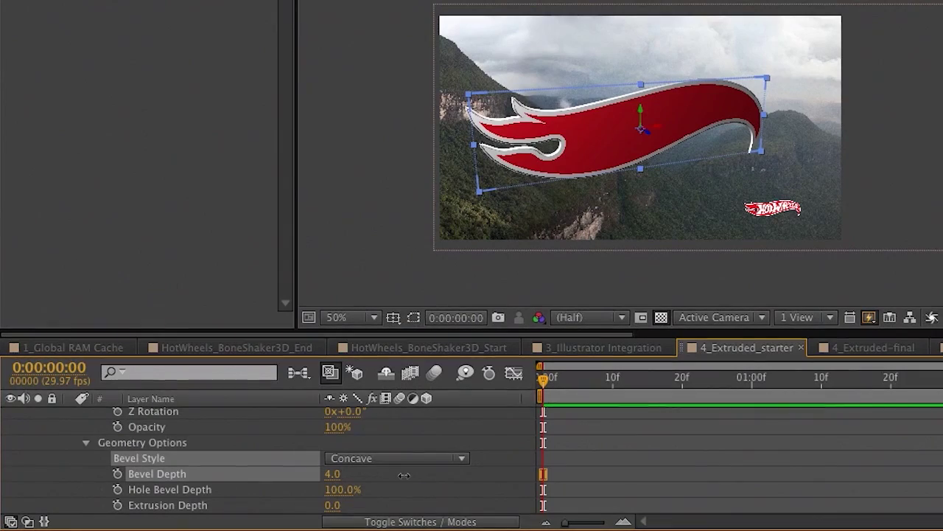
left_click_drag(332, 506, 386, 493)
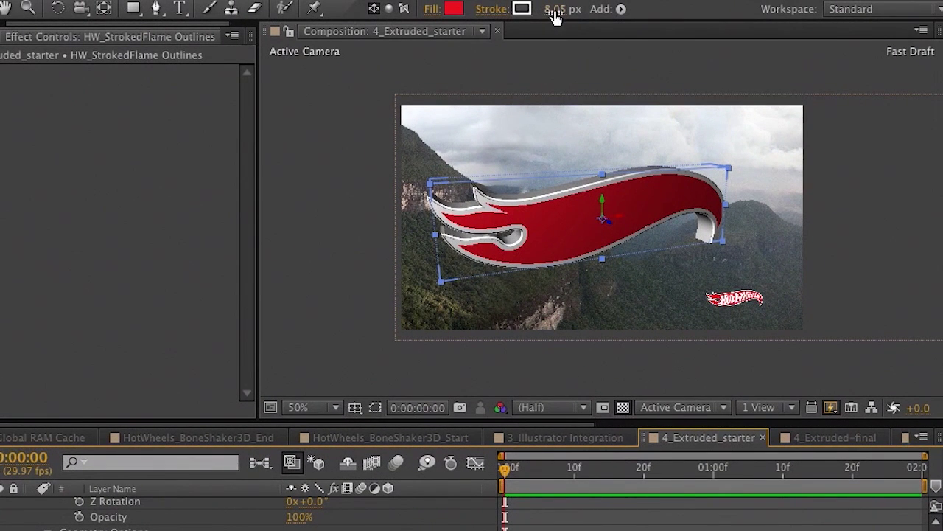
mouse_move(556, 17)
left_mouse_down()
mouse_move(599, 21)
mouse_move(564, 25)
mouse_move(562, 10)
mouse_move(562, 27)
left_mouse_up()
scroll(222, 512, "down", 4)
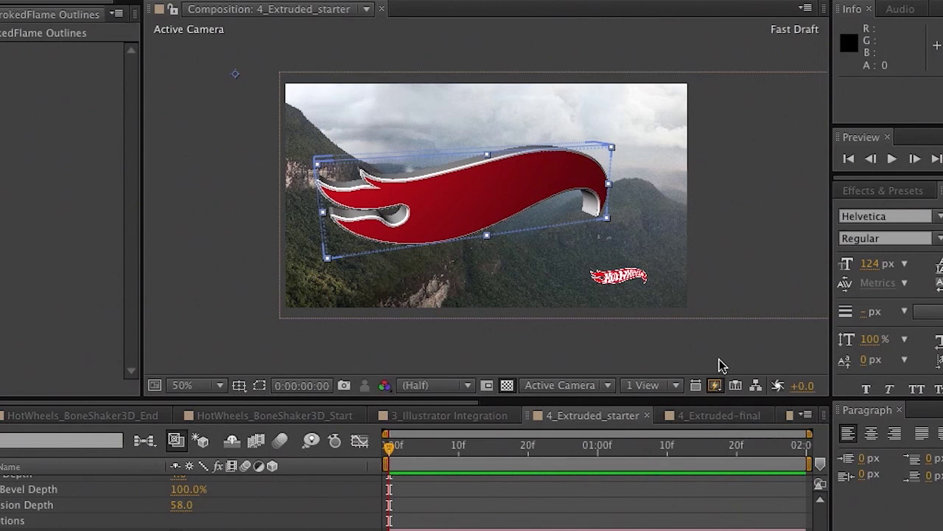
Set Fast Previews to Off (Final Quality).
left_click(715, 386)
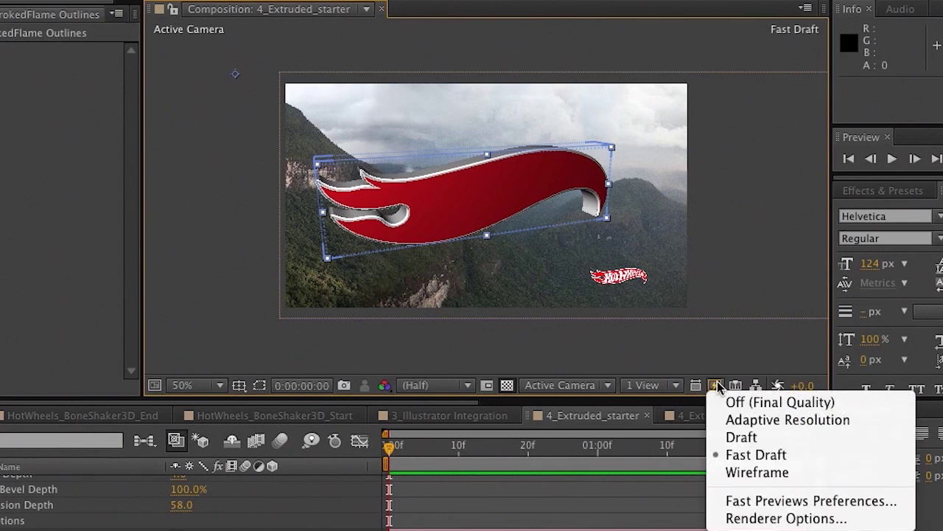
left_click(859, 409)
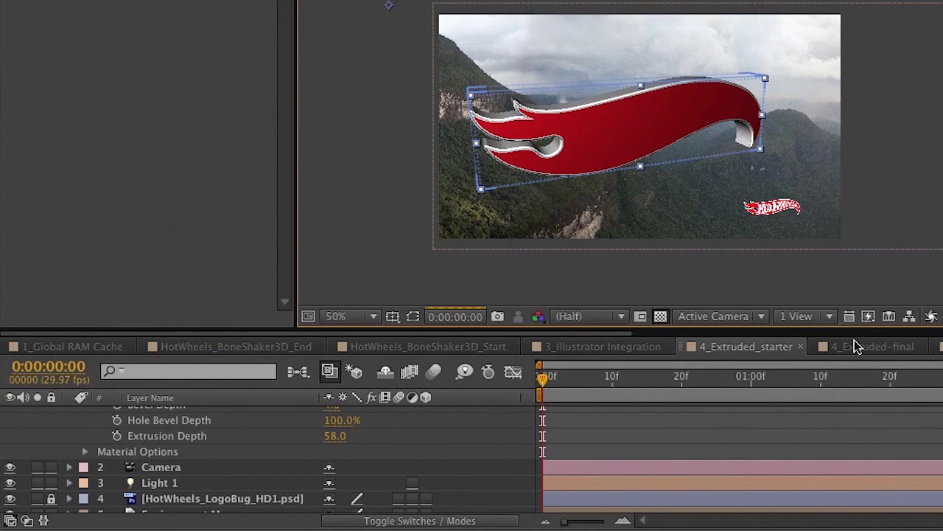
Open 4_Extruded-final, play the spinning logo, and scrub to its front-facing pose at 0:00:01:17.
left_click(862, 342)
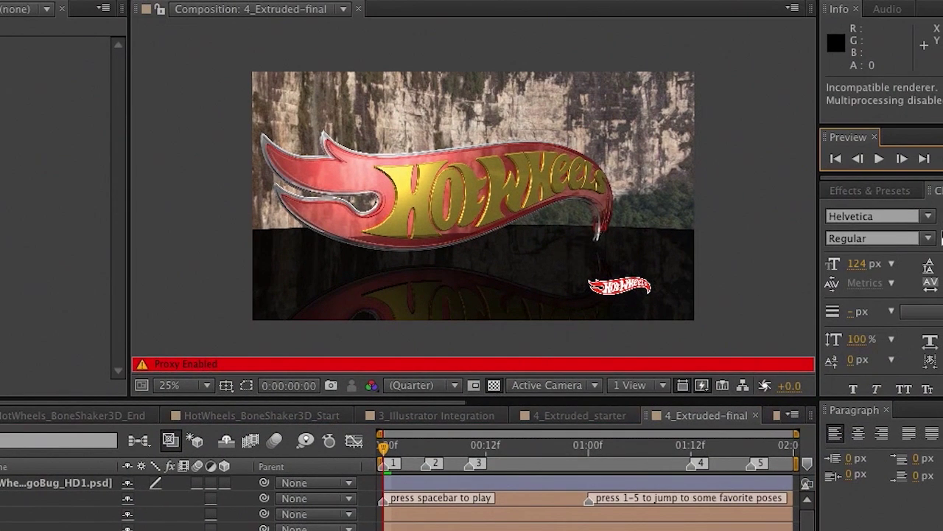
key("space")
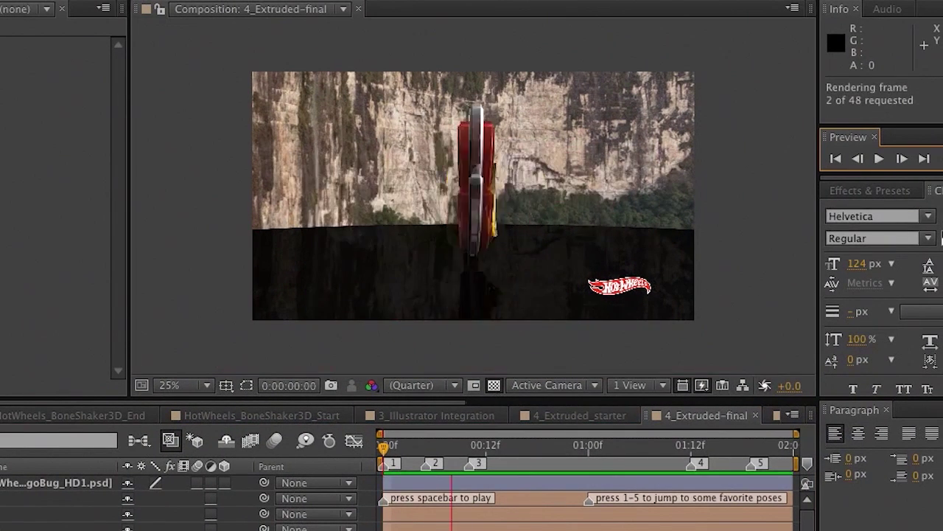
key("space")
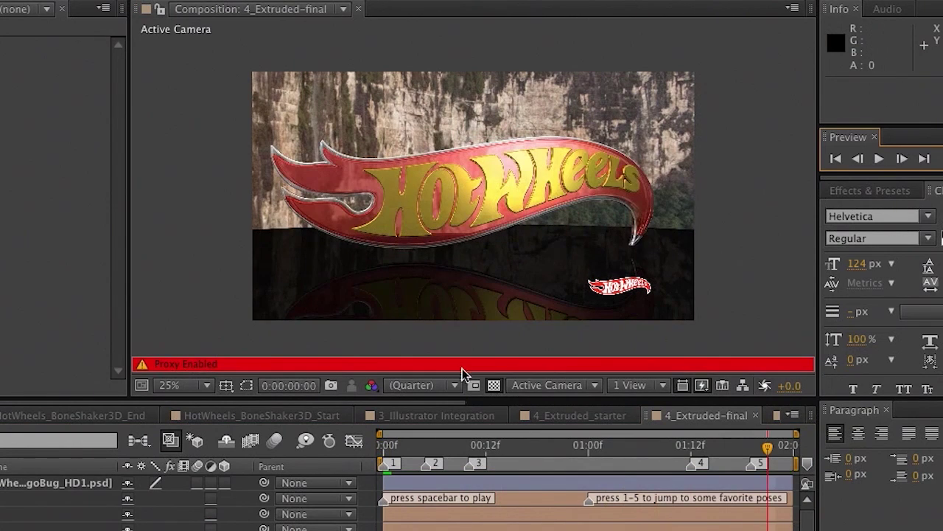
key("Page_Up")
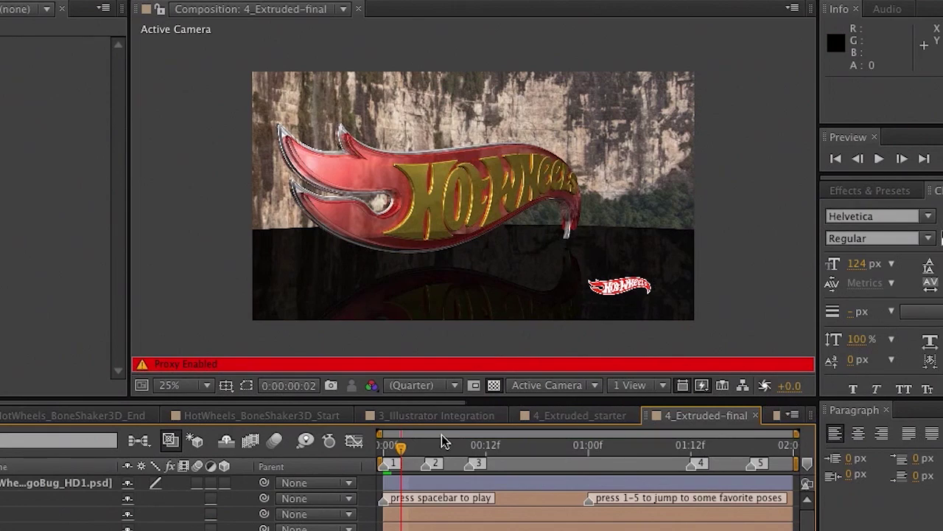
left_click_drag(398, 453, 716, 457)
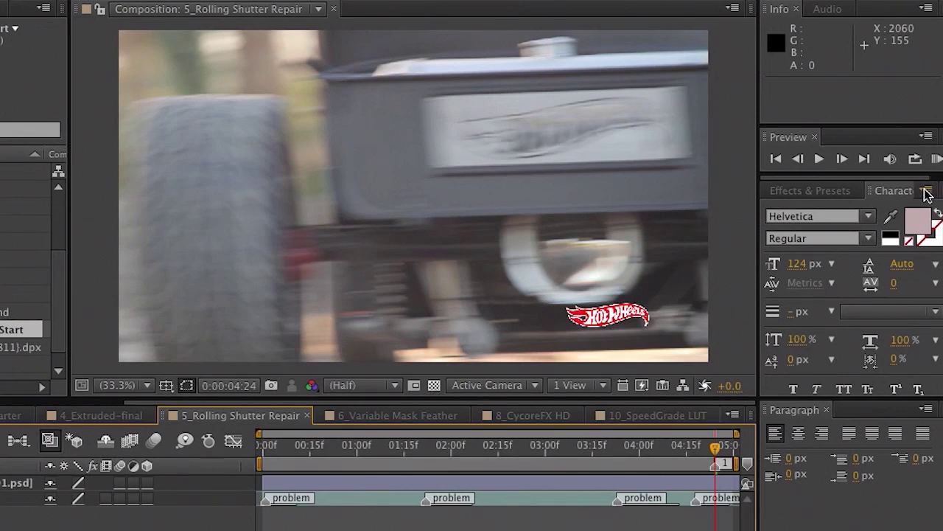
RAM-preview the truck footage in the 5_Rolling Shutter Repair composition.
left_click(934, 159)
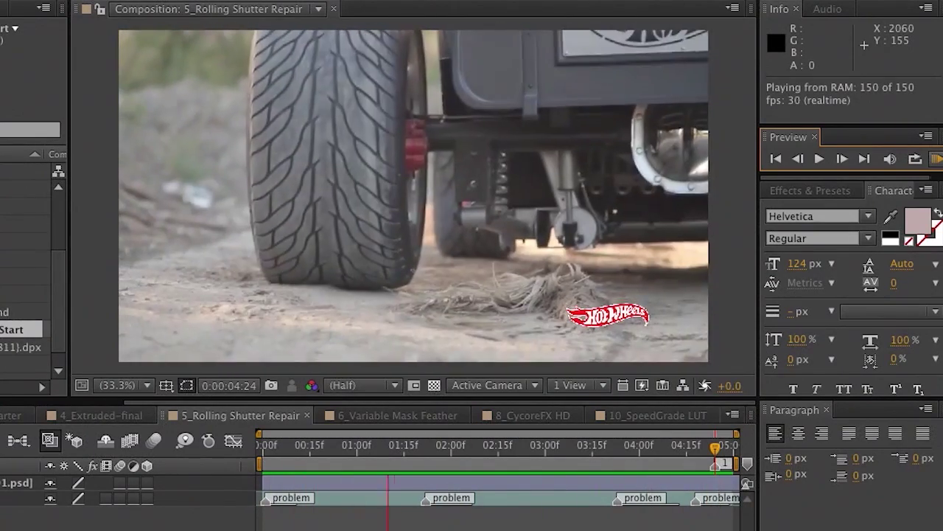
Stop the preview at 0:00:04:18 and apply Rolling Shutter Repair to BoneShaker from a 'rolling' search.
left_click(427, 446)
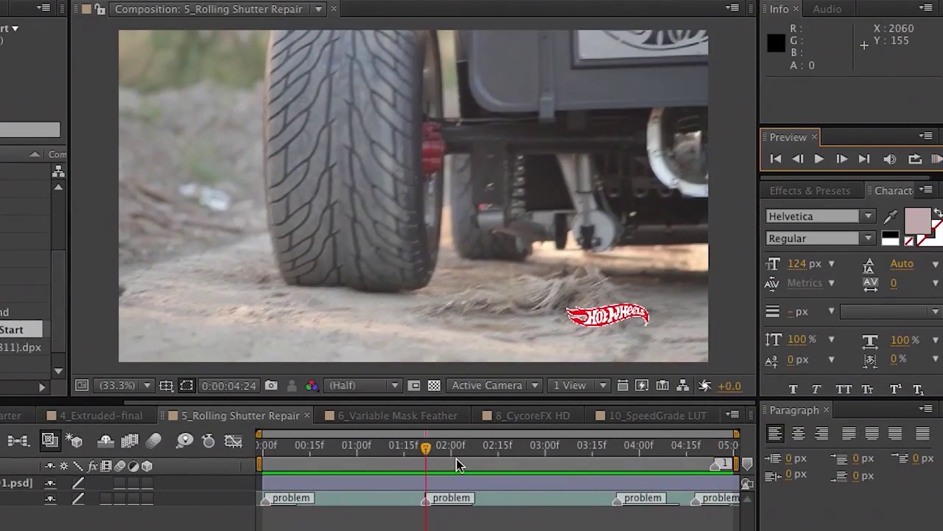
left_click(446, 446)
left_click(695, 446)
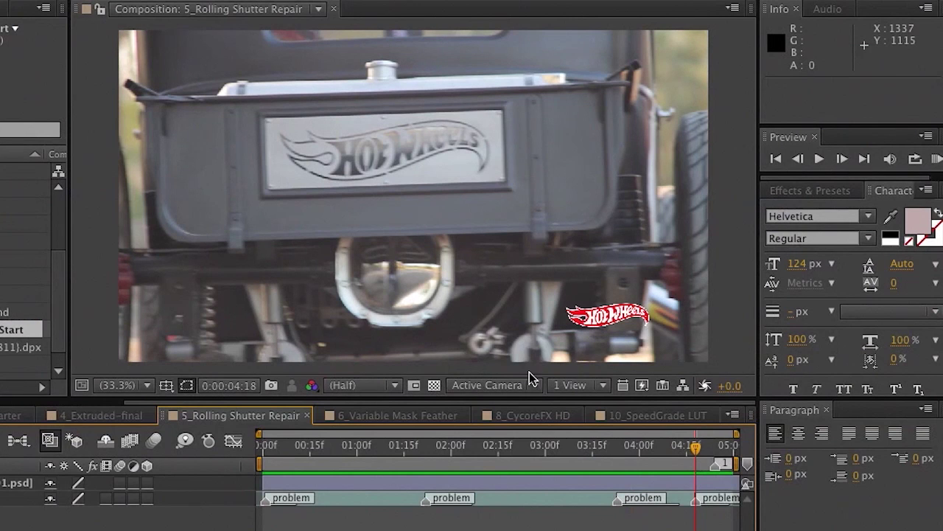
left_click(807, 191)
left_click(816, 211)
type("rolling")
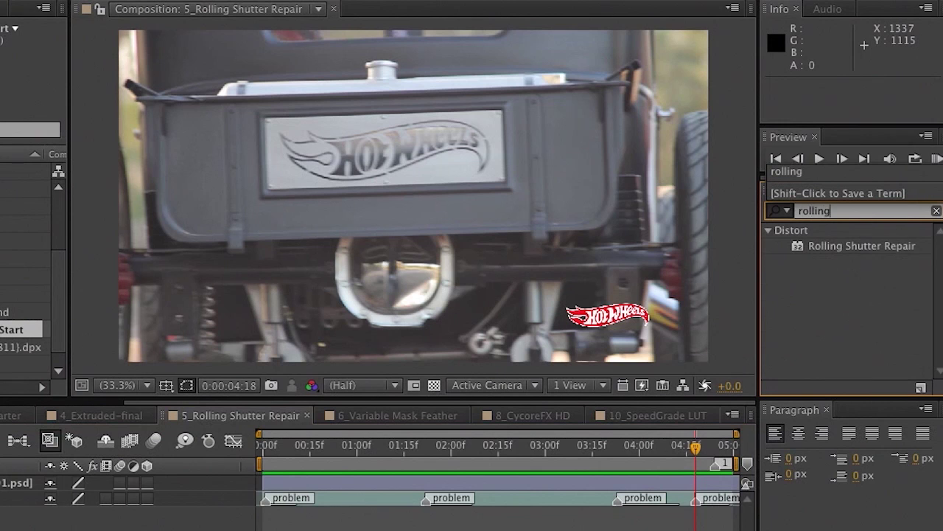
left_click_drag(799, 253, 258, 206)
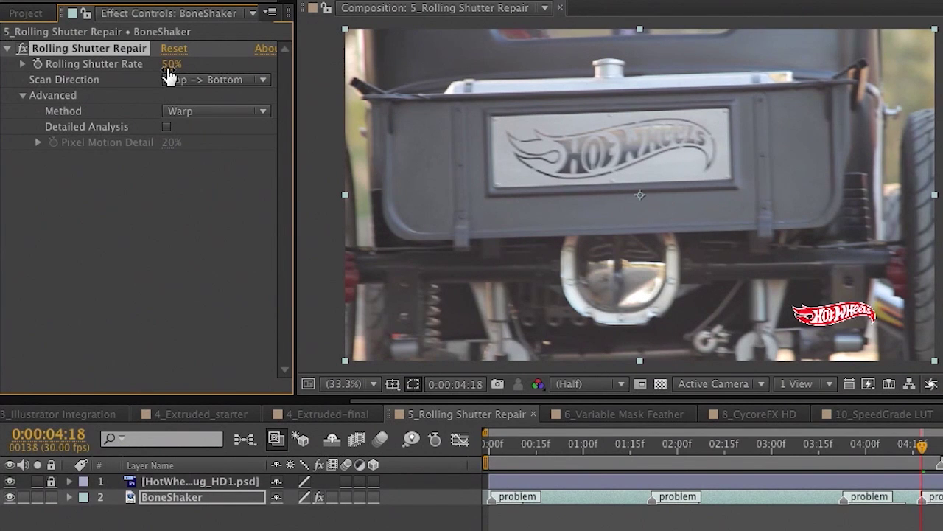
Set Rolling Shutter Rate to 65% with Top -> Bottom scan and Warp, toggling the effect to compare.
left_click_drag(179, 65, 182, 66)
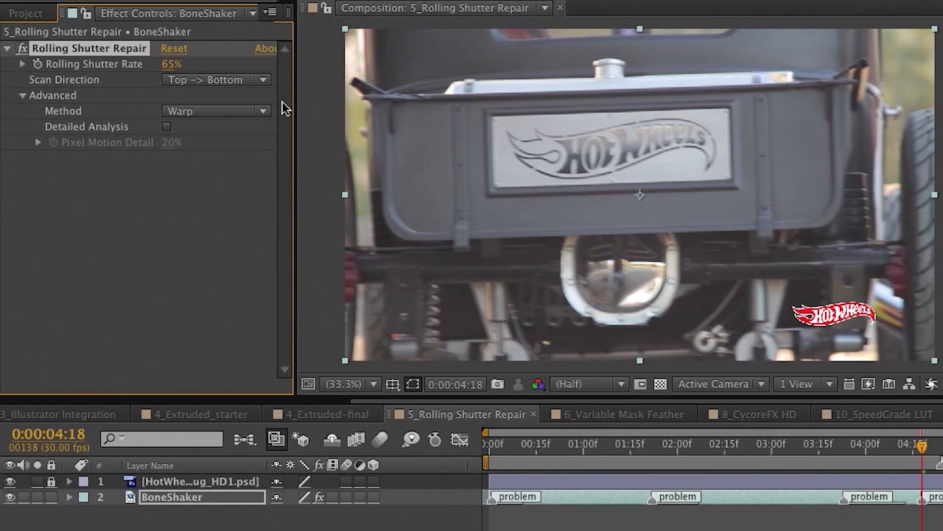
left_click(243, 79)
left_click(241, 97)
left_click(243, 110)
left_click(238, 107)
left_click(22, 48)
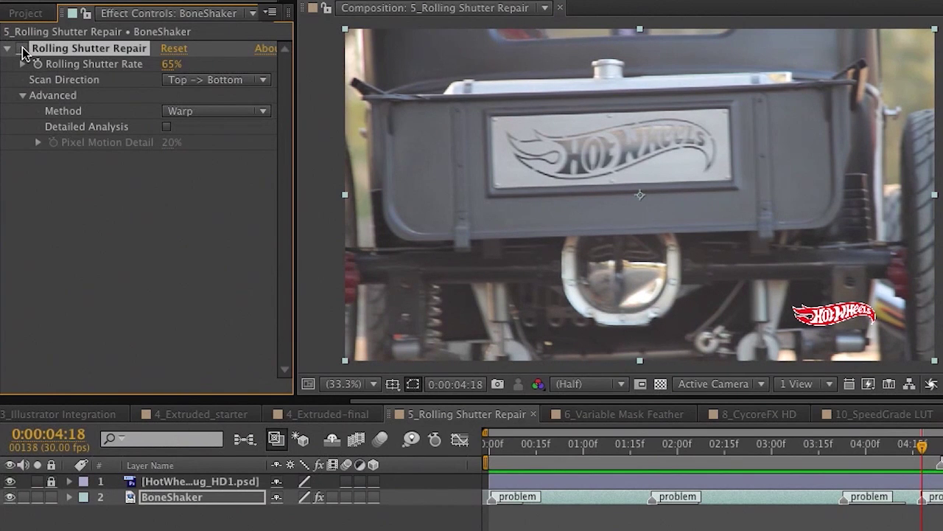
left_click(23, 48)
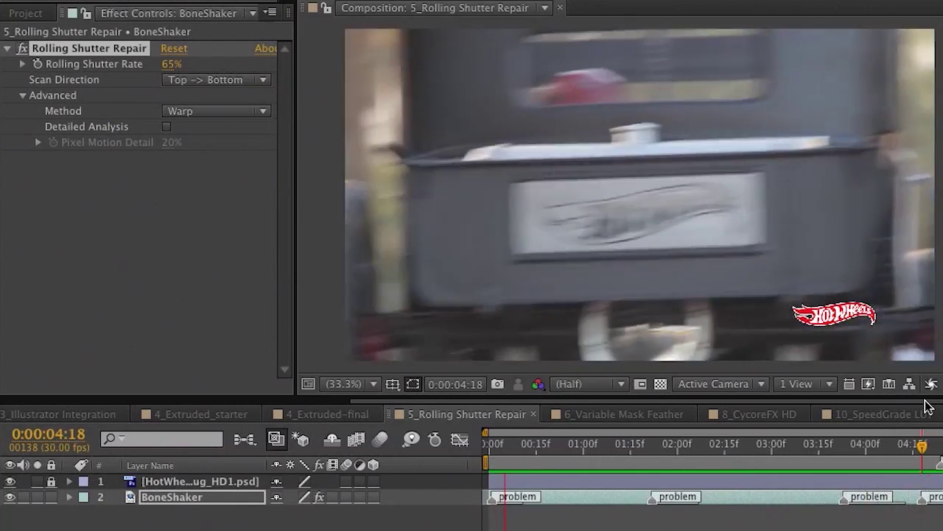
Play the repaired clip, then select Mask 1 on Fast Car roto in 6_Variable Mask Feather.
key("space")
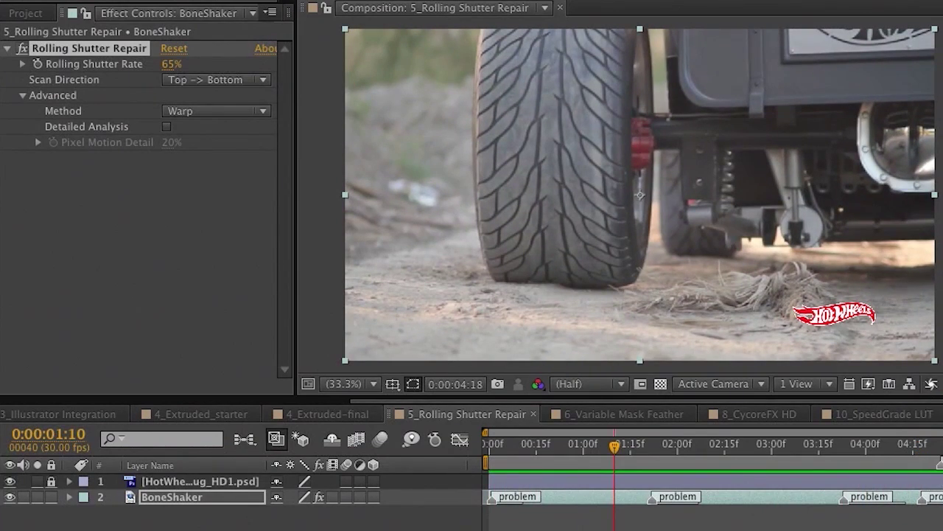
left_click(27, 13)
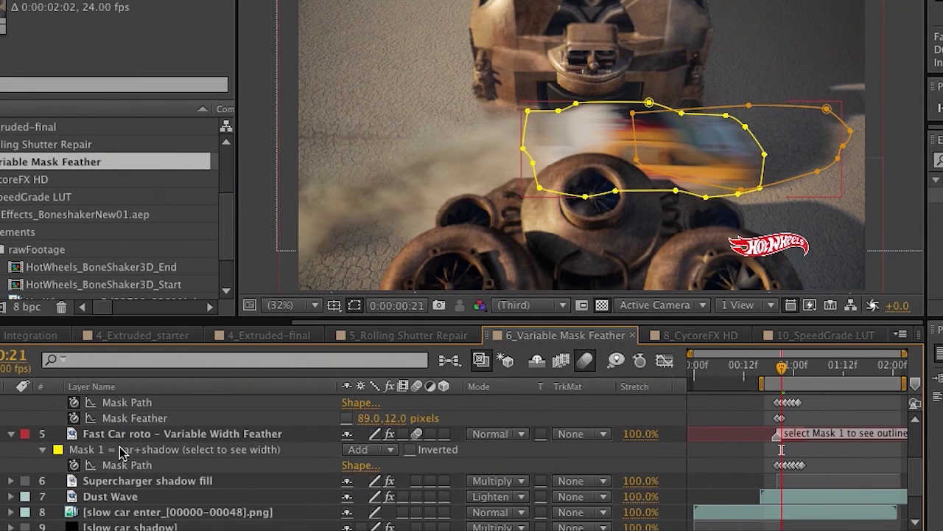
left_click(122, 452)
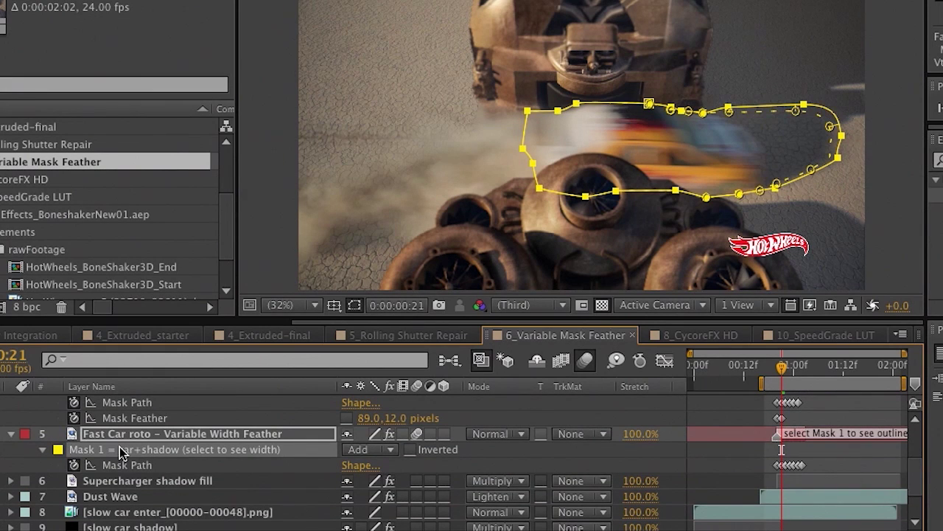